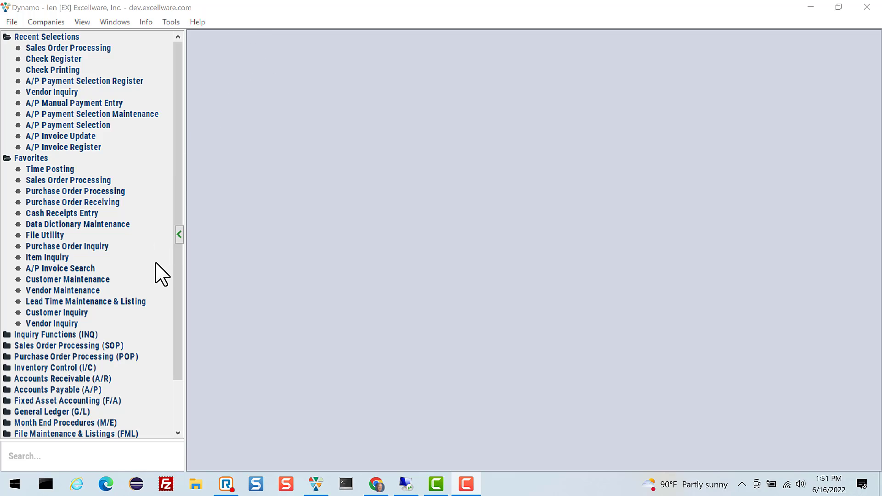
double_click(84, 379)
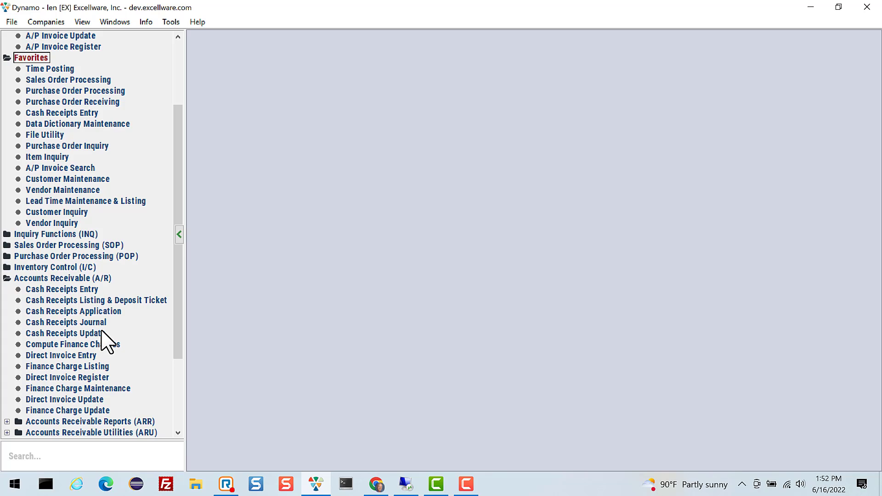
double_click(94, 279)
scroll(92, 272, "up", 2)
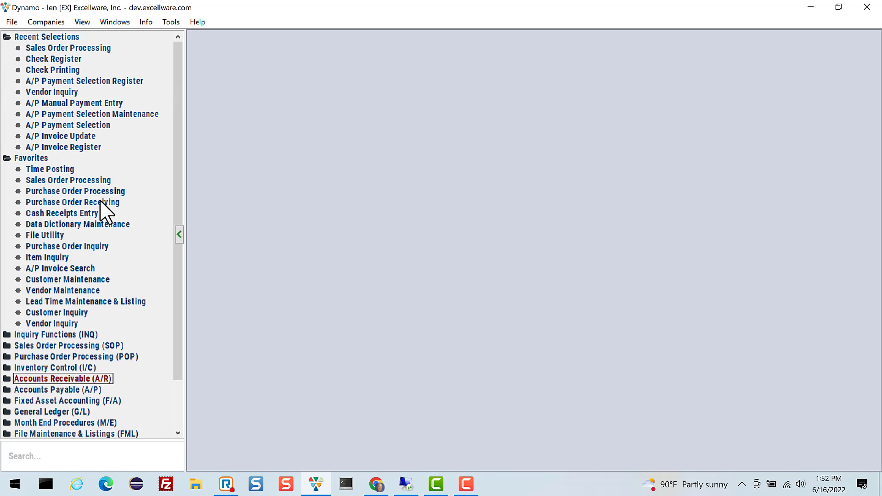
left_click(64, 35)
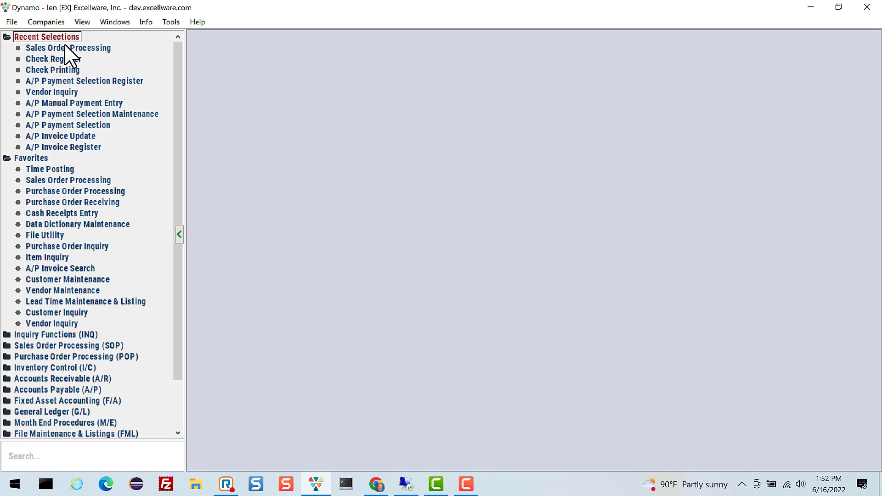
- Search the program list for "a/R" and open Cash Receipts Entry from the results
left_click(6, 456)
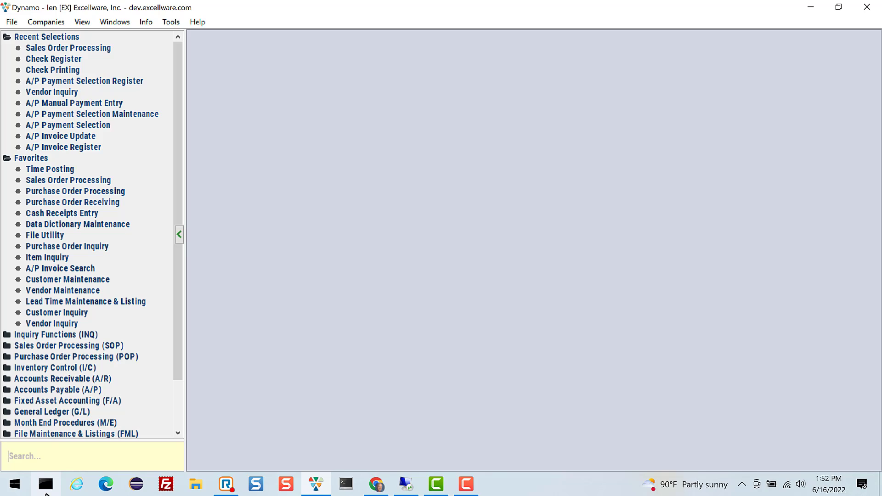
type("a/R")
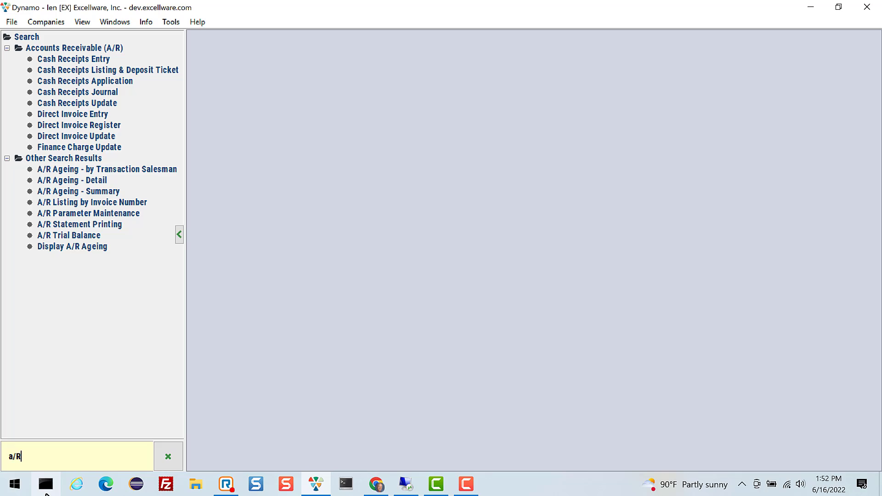
key("Down")
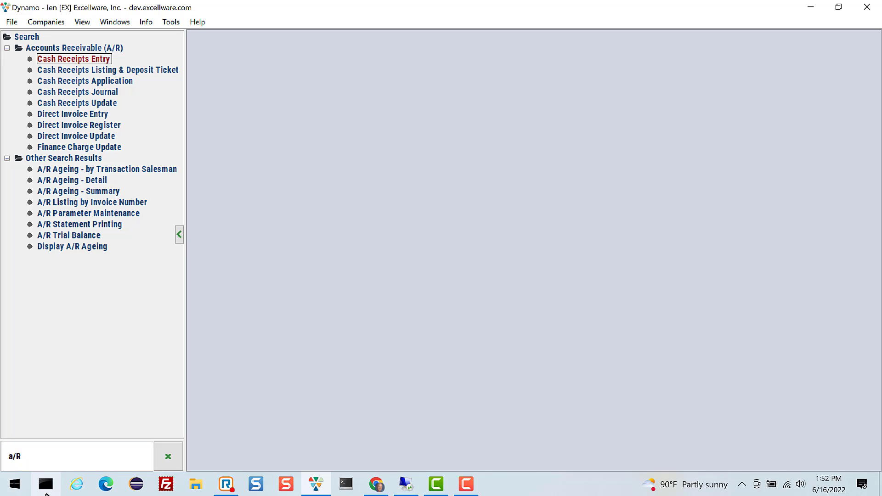
key("Down")
key("Down")
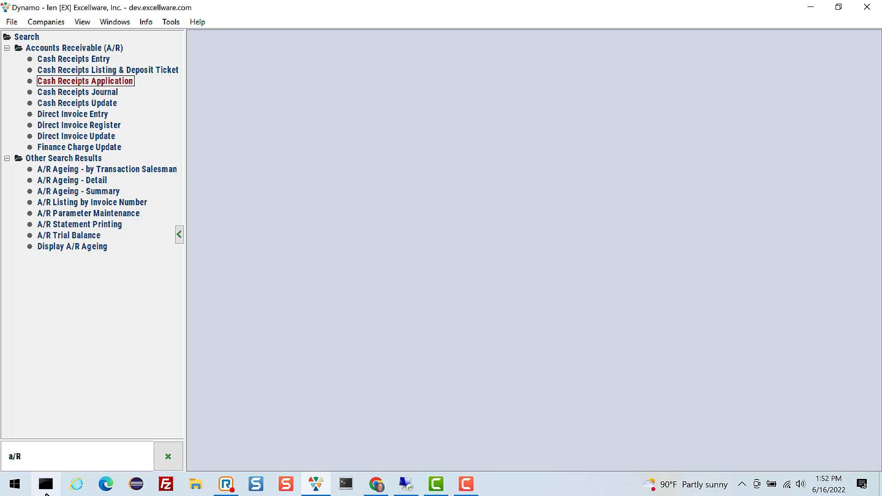
key("Up")
key("Up")
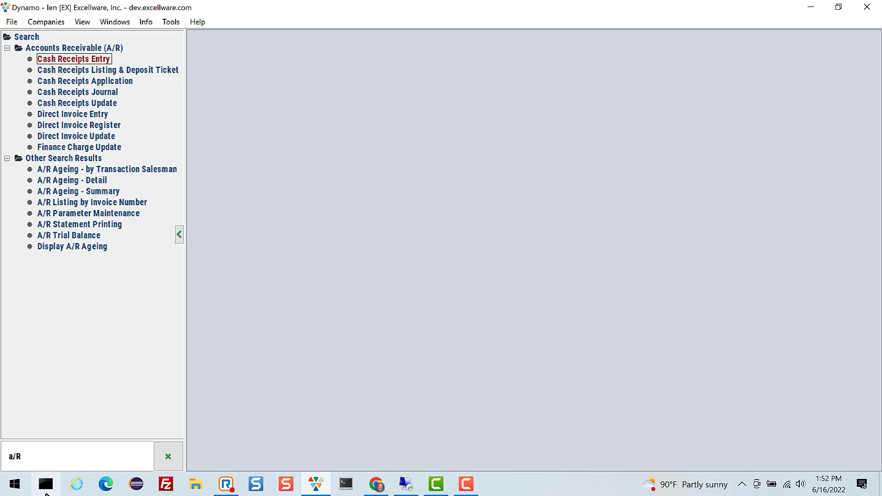
key("Down")
key("Up")
key("Return")
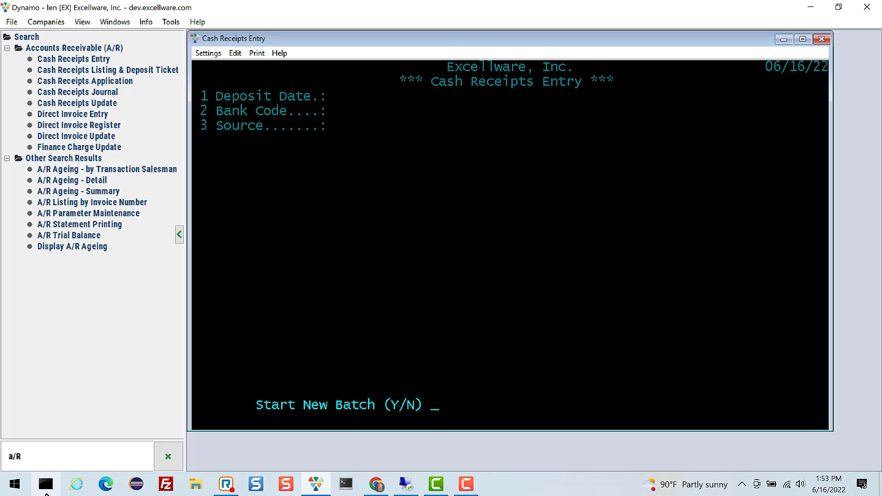
- Start a new cash receipts batch with deposit date 06/16/22, bank code F Fifth Third - Checking and source M Checks Mobile deposit
type("Y")
key("Return")
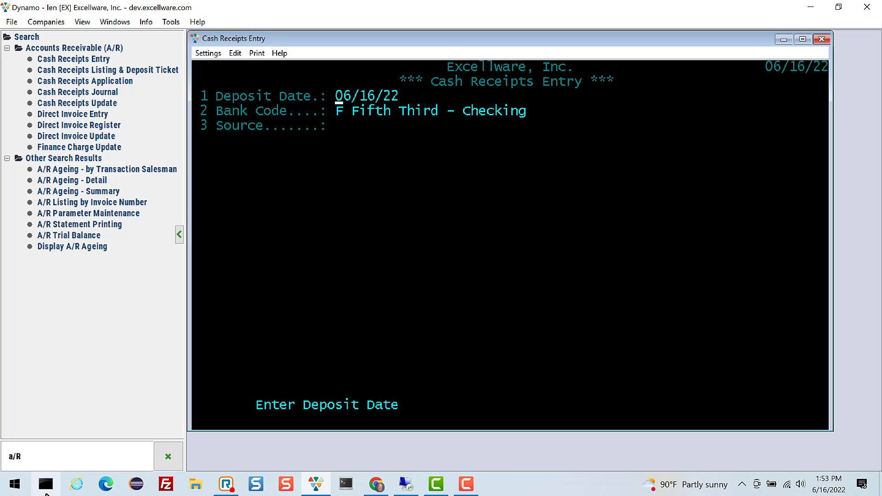
key("Return")
key("Return")
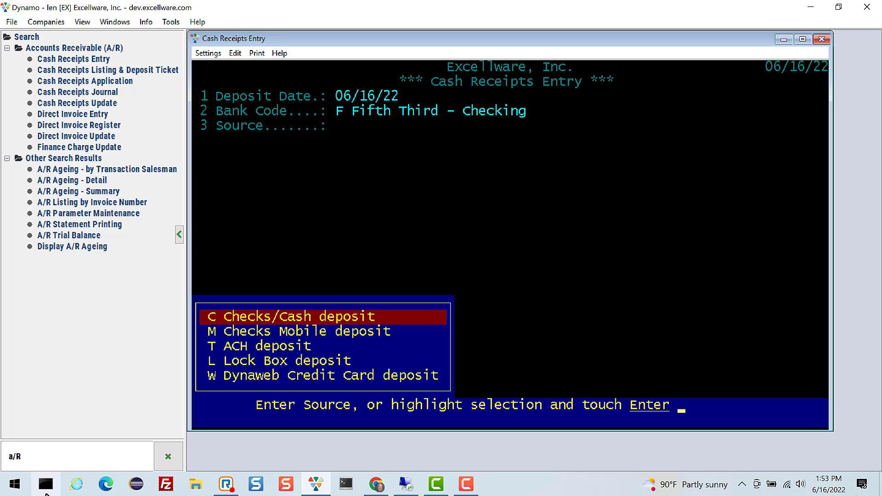
key("Down")
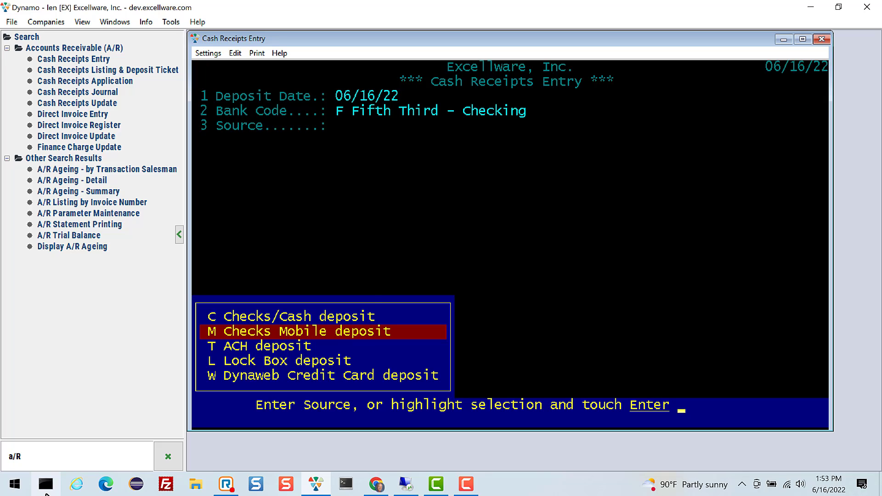
key("Return")
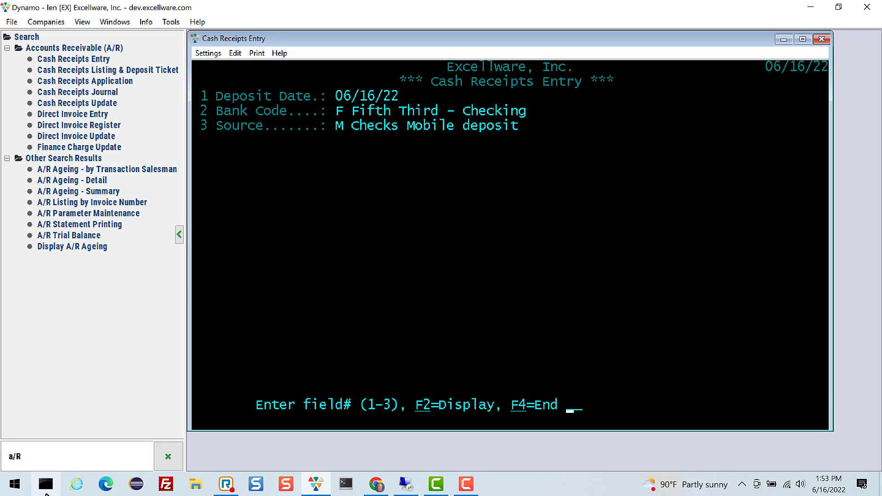
key("Return")
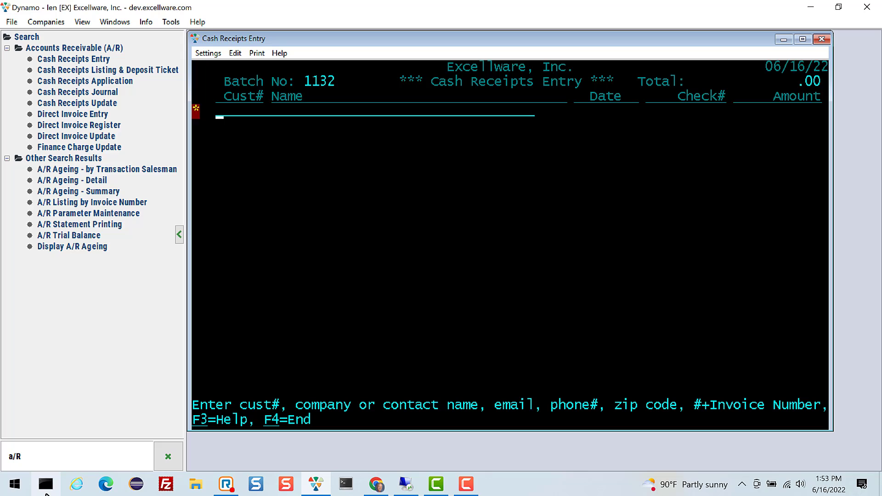
- Enter a payment from Alko Enterprises dated 06/16/22, with check number 40845 and amount 462.60
type("ALKO")
key("Return")
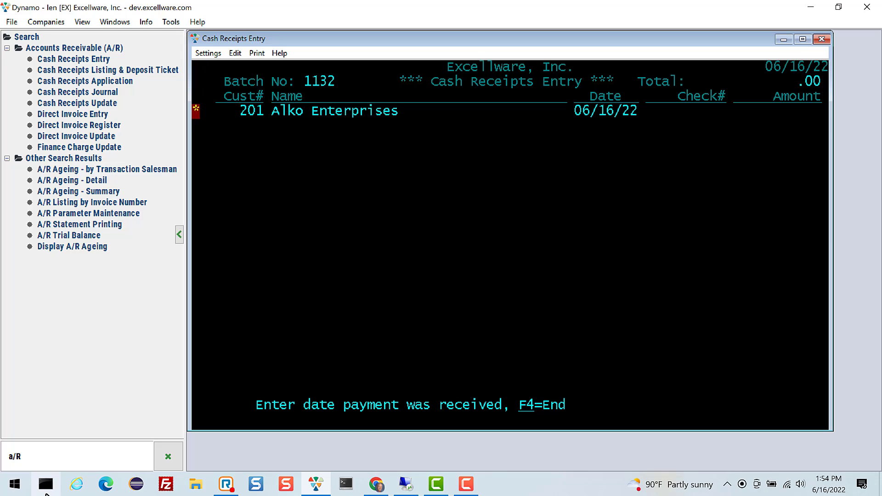
key("Return")
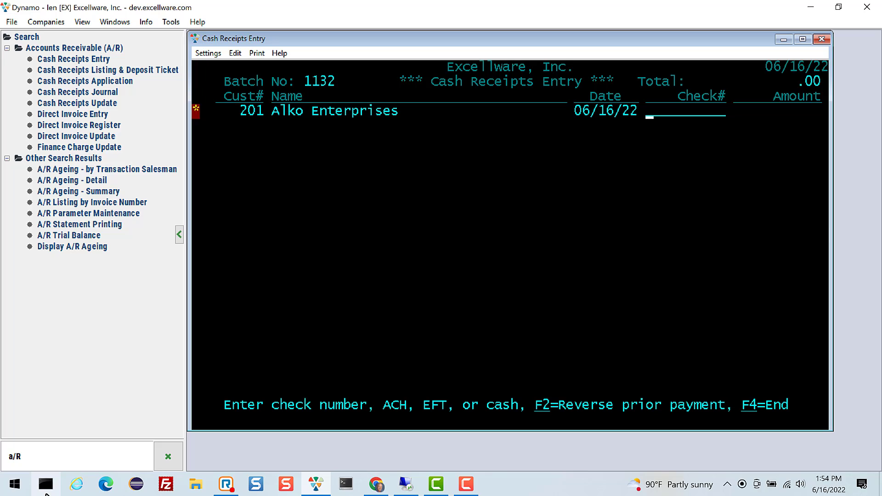
type("40845")
key("Return")
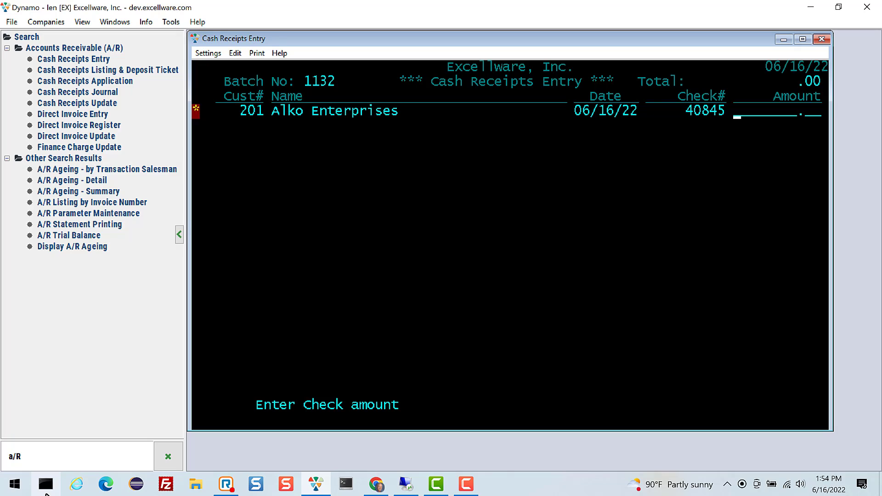
type("462.")
type("60")
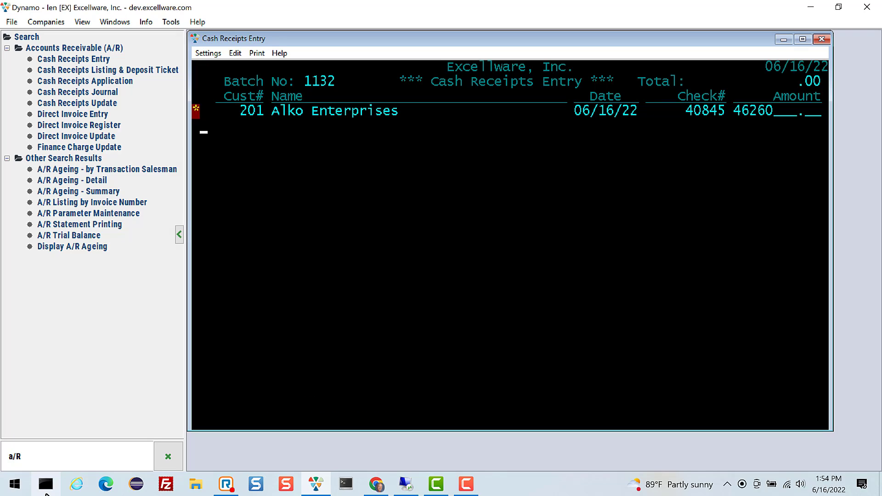
key("Return")
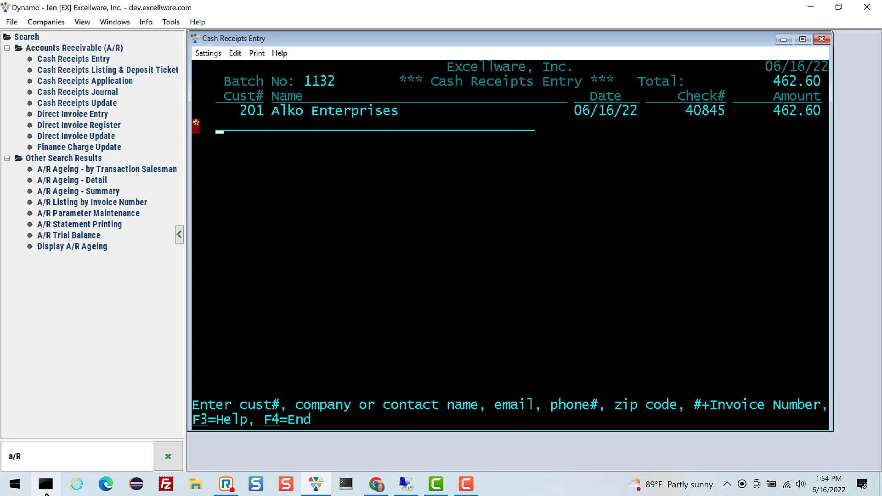
- Enter a payment from MMI Supply Co Inc dated 06/16/22, with check number 56347 and amount 100.00
type("MMI")
key("Return")
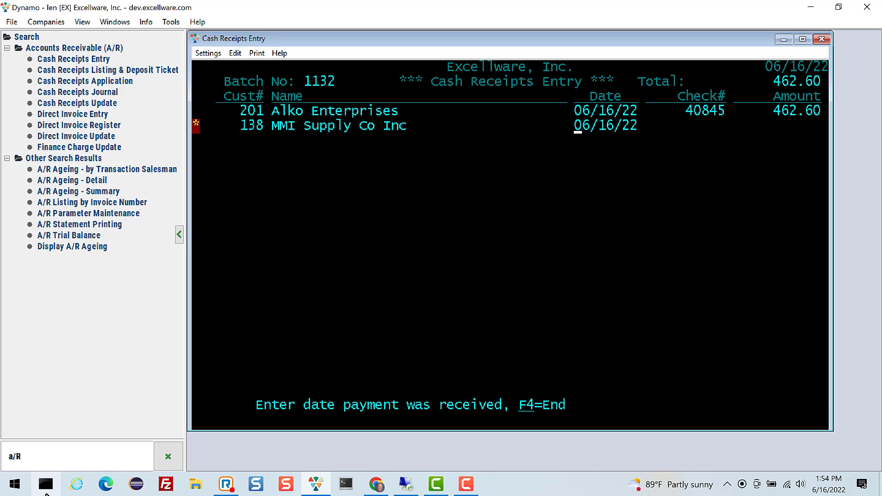
key("Return")
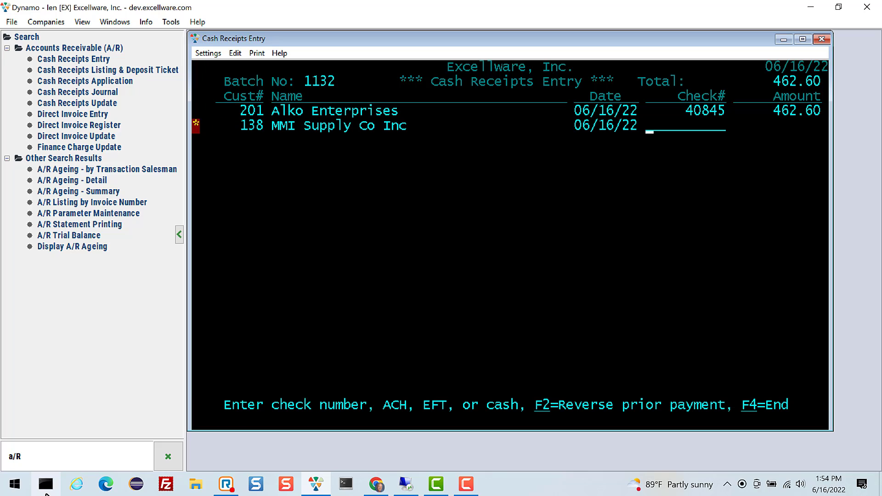
type("56347")
key("Return")
type("10000")
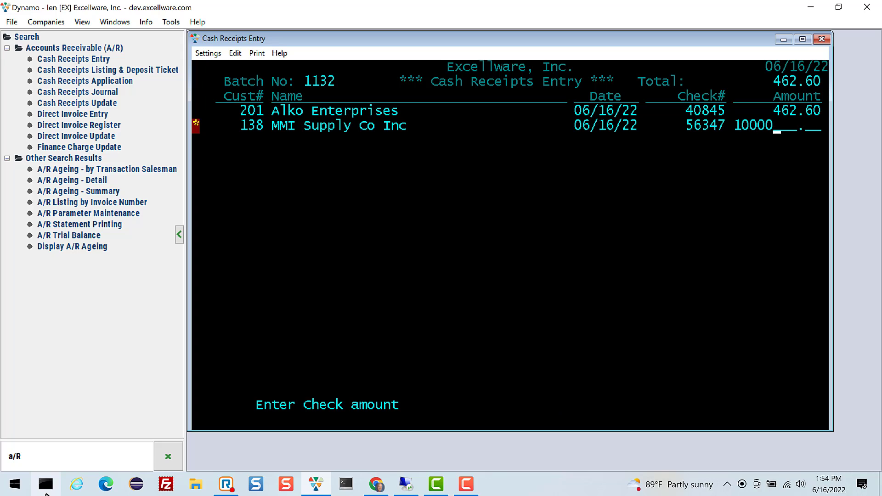
key("Return")
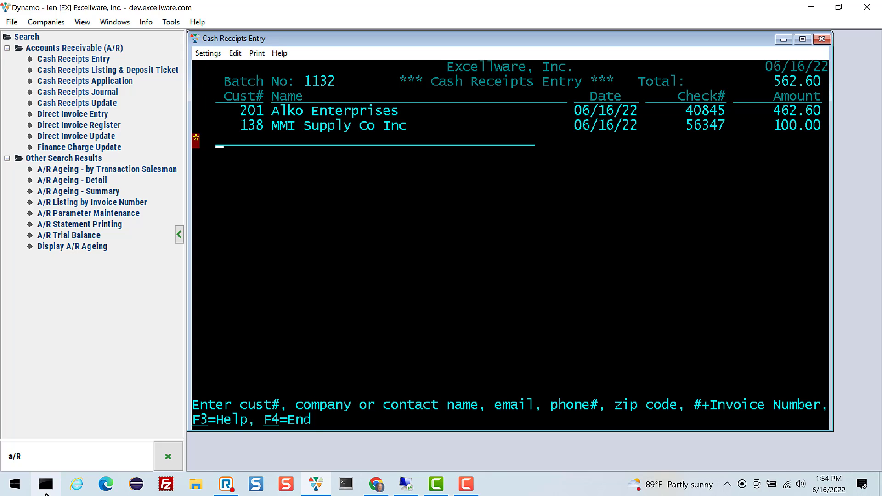
- End payment entry for the batch and close Cash Receipts Entry
key("Return")
key("F4")
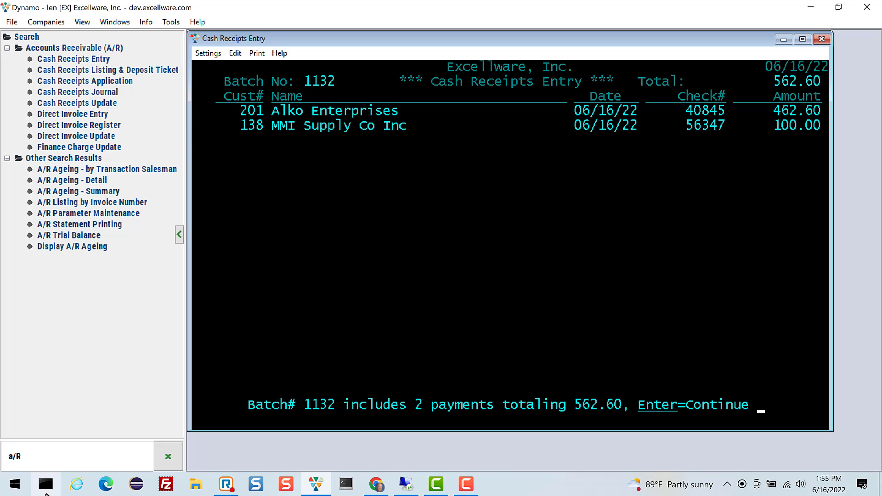
key("F4")
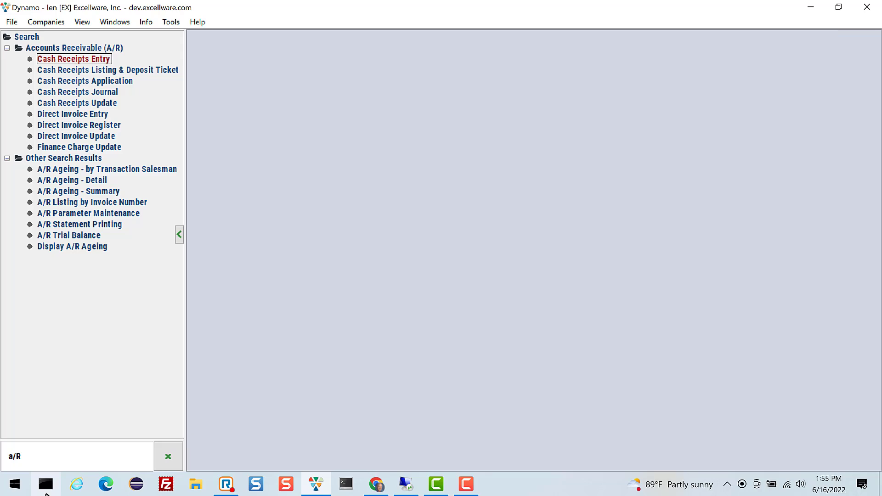
- Set up Cash Receipts Listing & Deposit Ticket for batch 1132, using the Check Listing Only format and deposit date 06/16/22
key("Down")
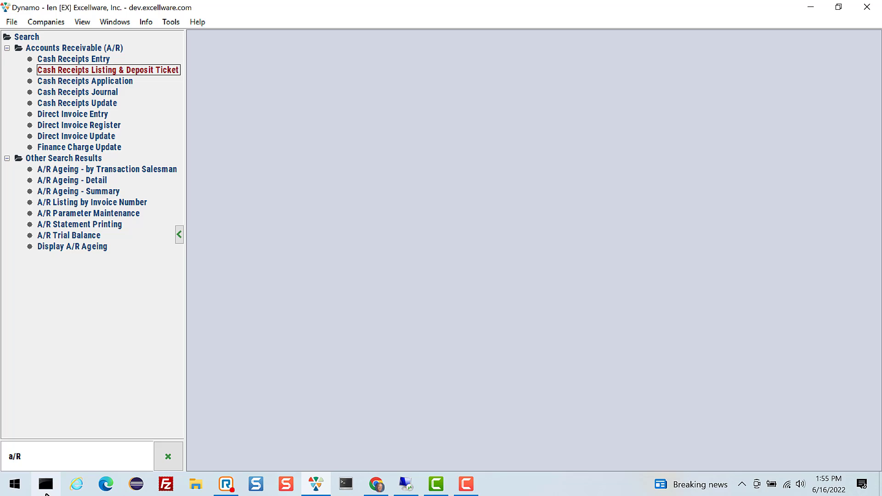
key("Return")
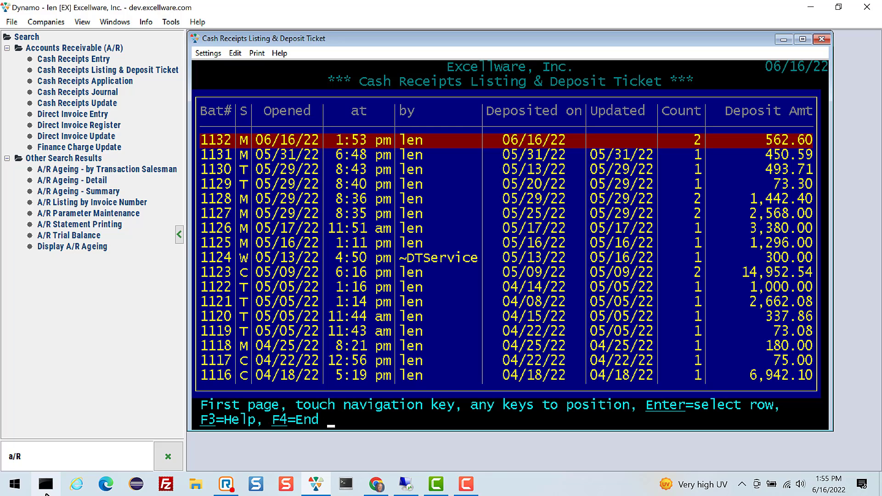
key("Return")
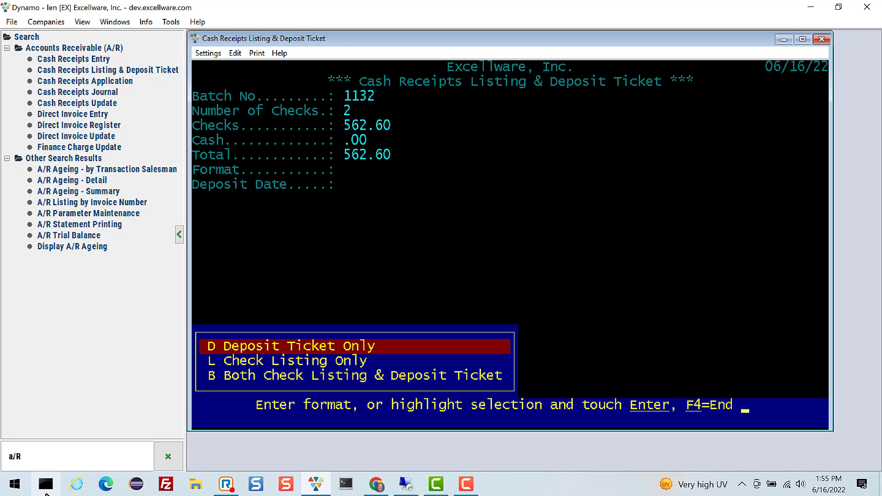
key("Down")
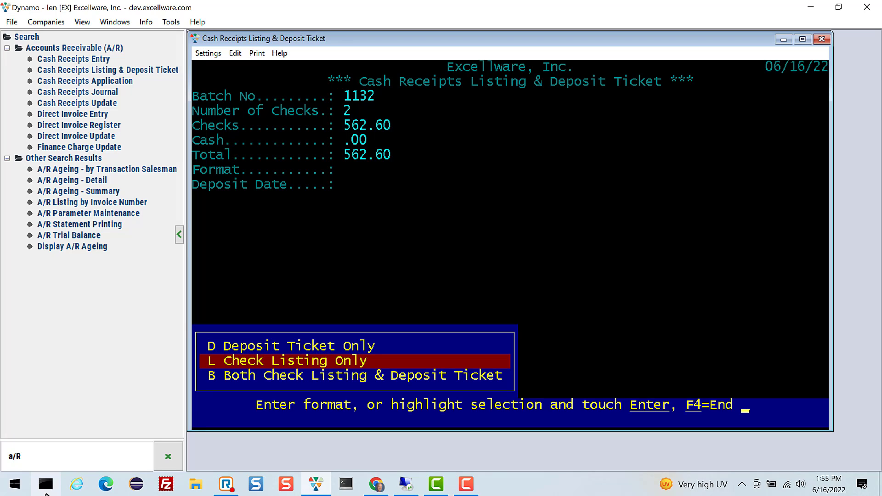
key("Return")
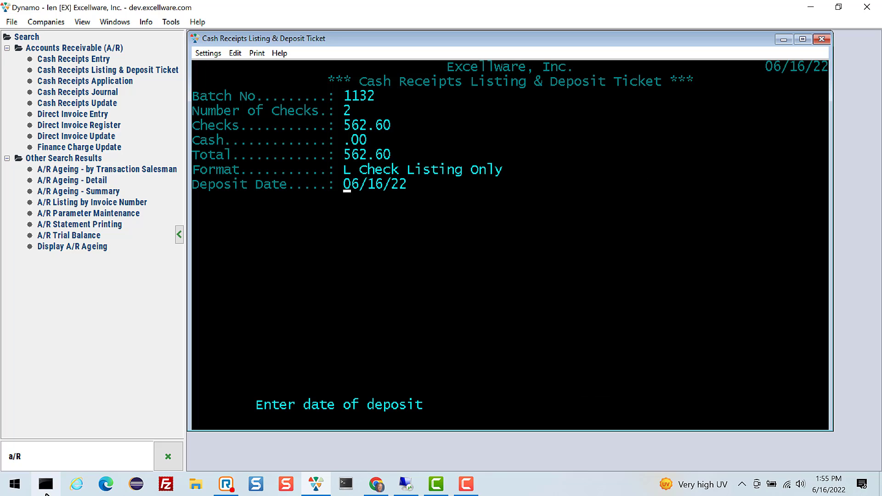
key("Return")
key("Return")
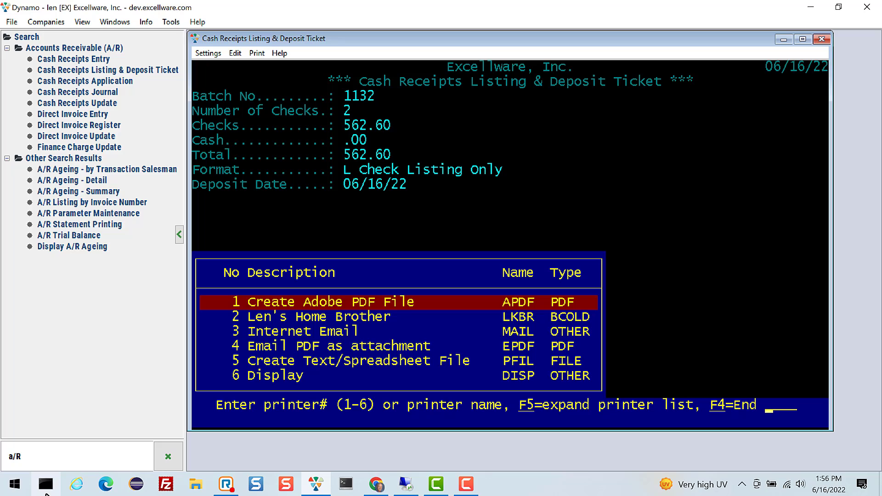
- Output the deposit listing as an Adobe PDF file with the default printer options, then close the PDF viewer
key("Return")
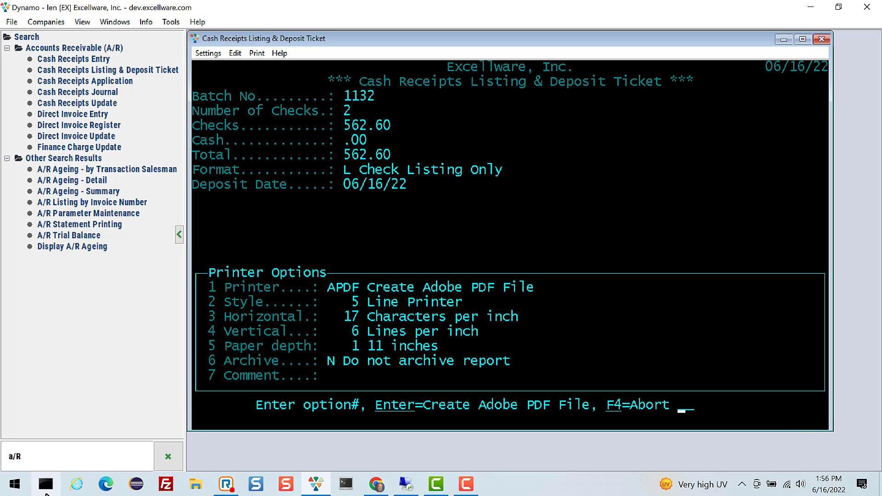
key("Return")
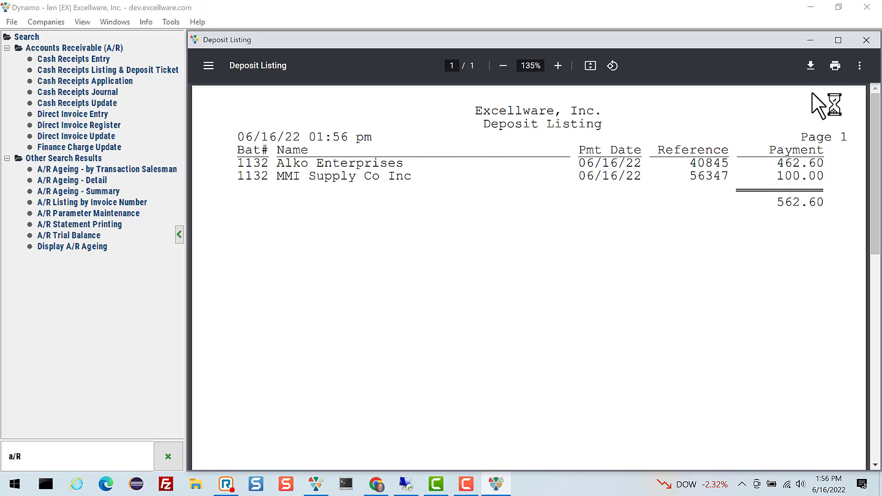
left_click(868, 42)
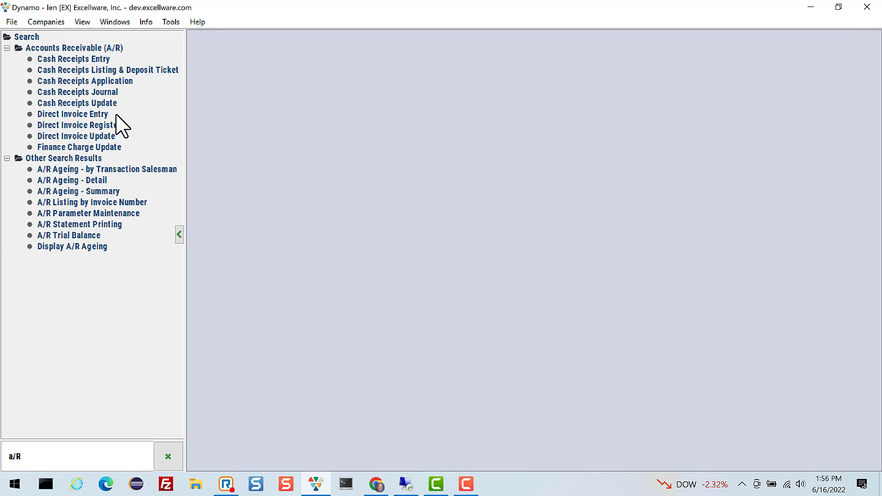
- In Cash Receipts Application for batch 1132, apply the Alko Enterprises payment to invoices 10879, 10972 and 10995, the on-account credit and credit memo 10999
left_click(118, 85)
left_click(118, 85)
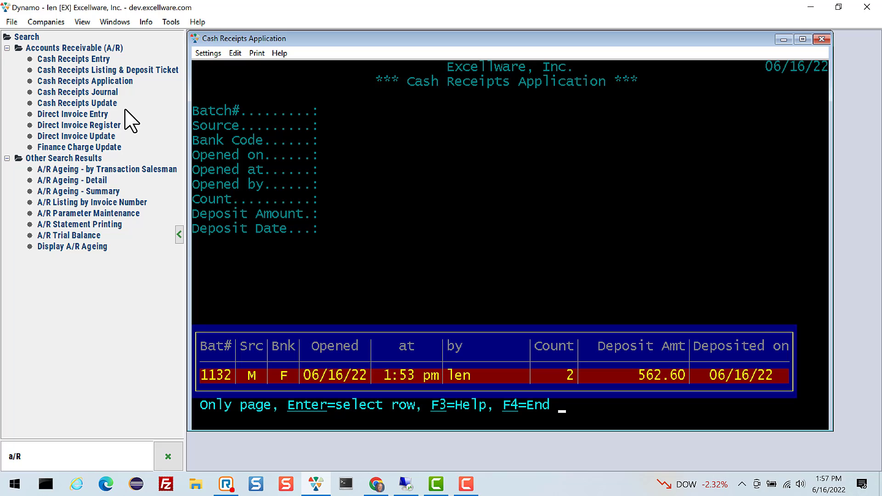
key("Return")
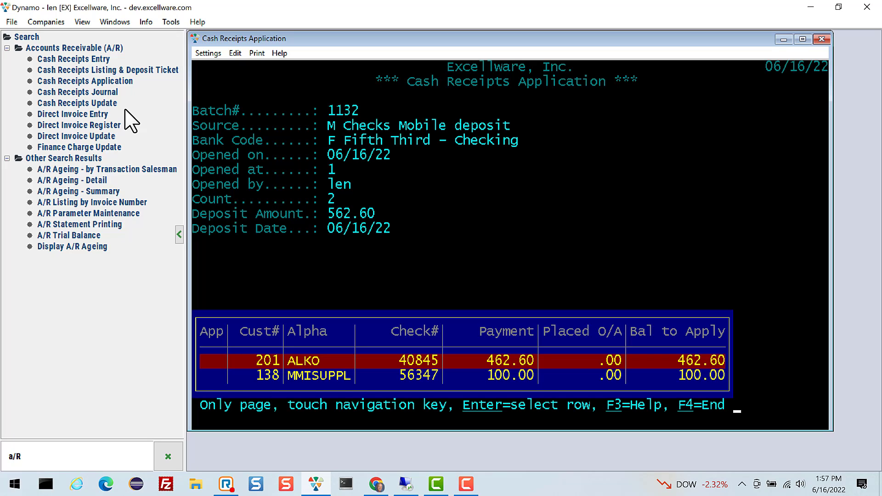
key("Down")
key("Up")
key("Return")
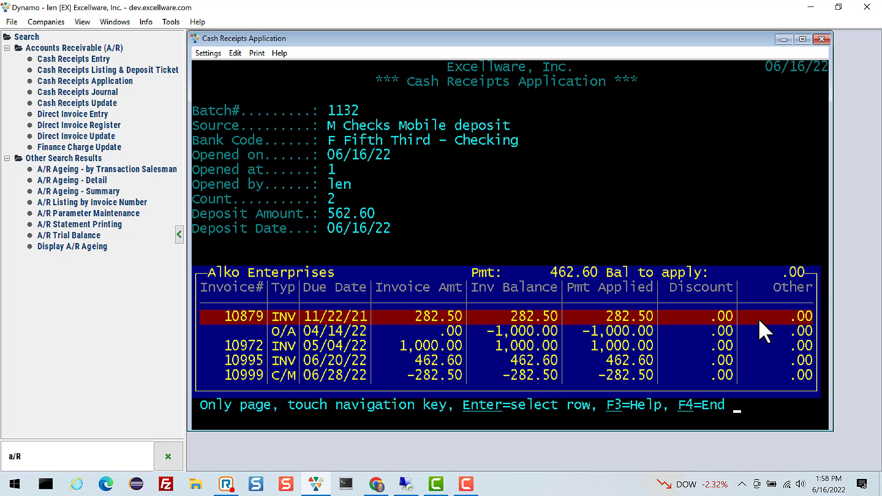
left_click(712, 404)
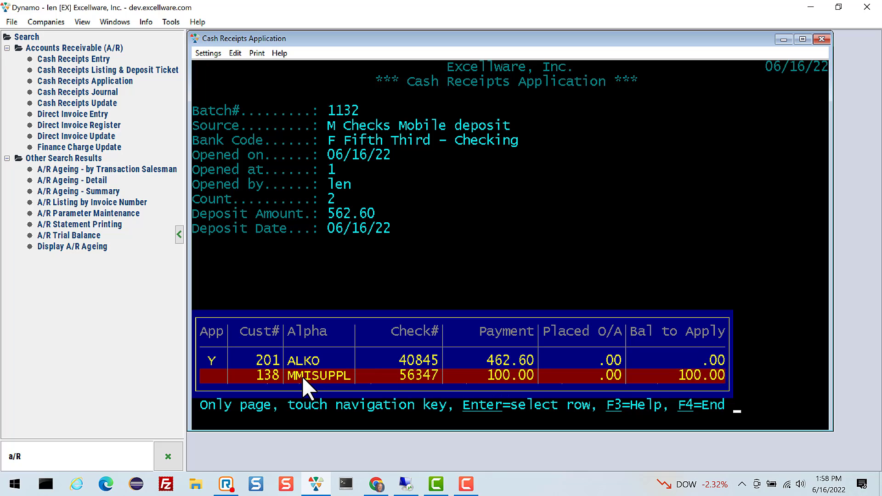
- Apply the 100.00 MMI Supply Co Inc payment to invoice 10991, then end and close Cash Receipts Application
left_click(710, 373)
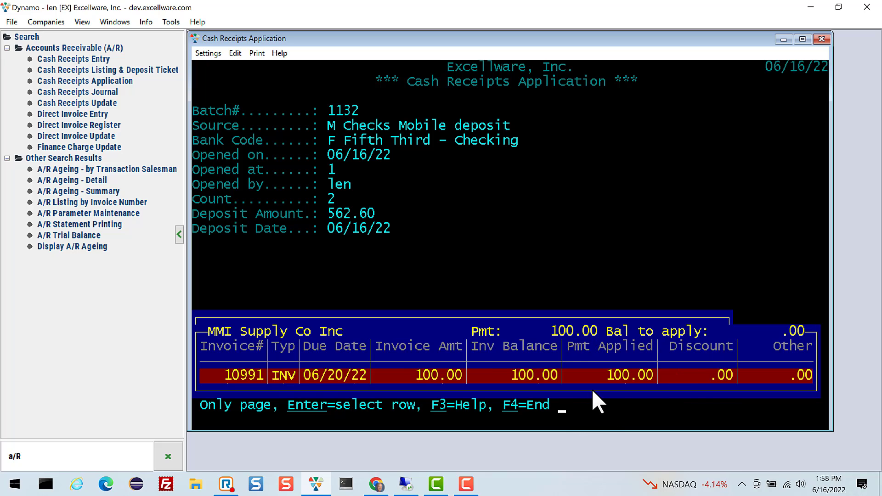
key("F4")
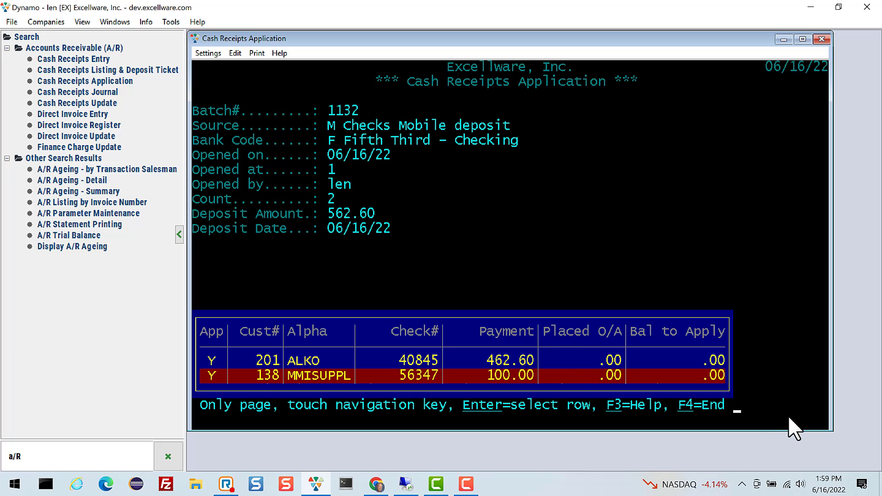
key("F4")
key("F4")
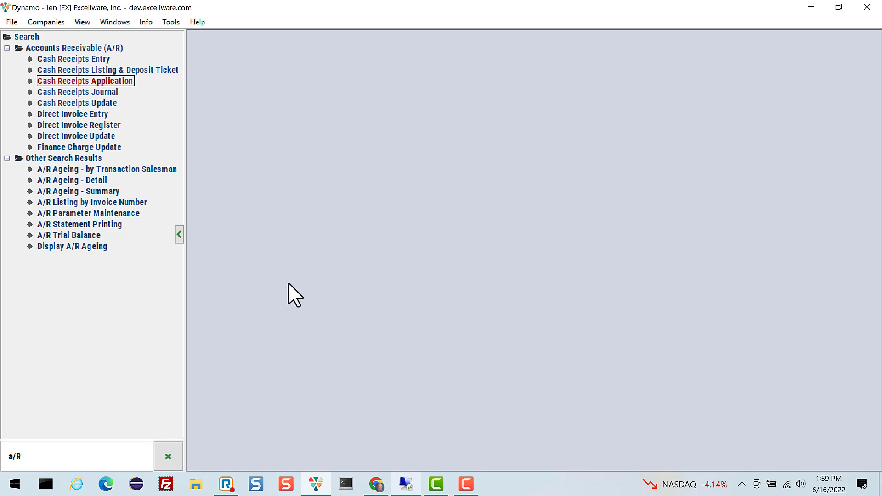
- Output the Cash Receipts Journal for batch 1132 as an Adobe PDF file in the order payments were entered, then close the PDF viewer
left_click(103, 93)
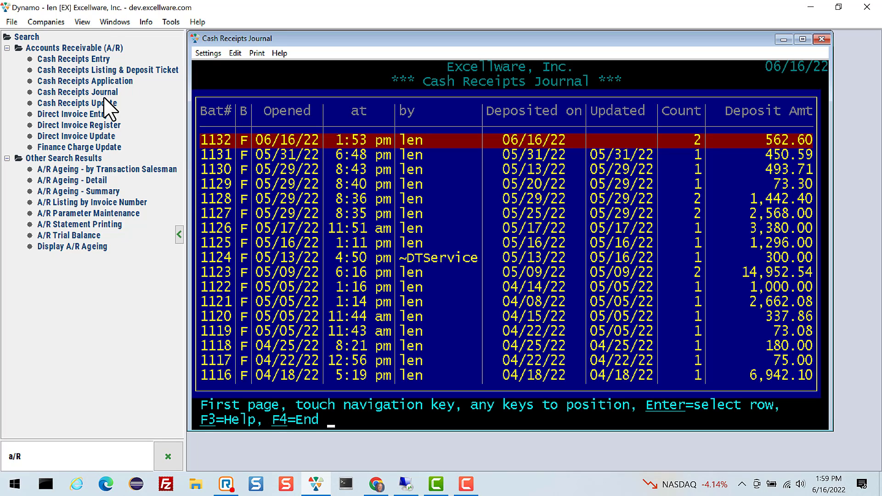
key("Return")
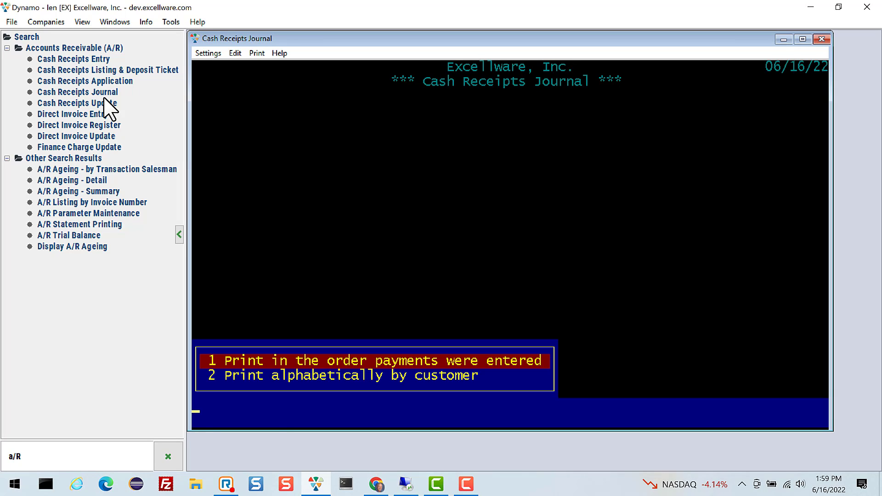
key("Return")
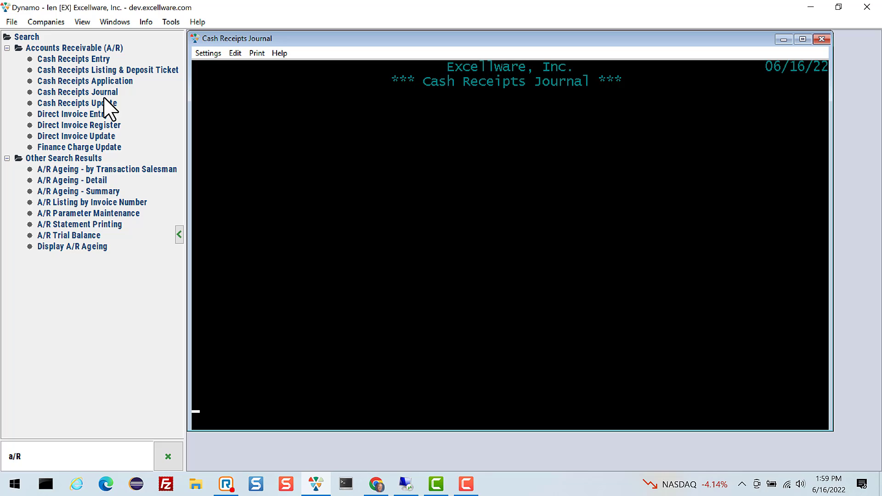
key("Return")
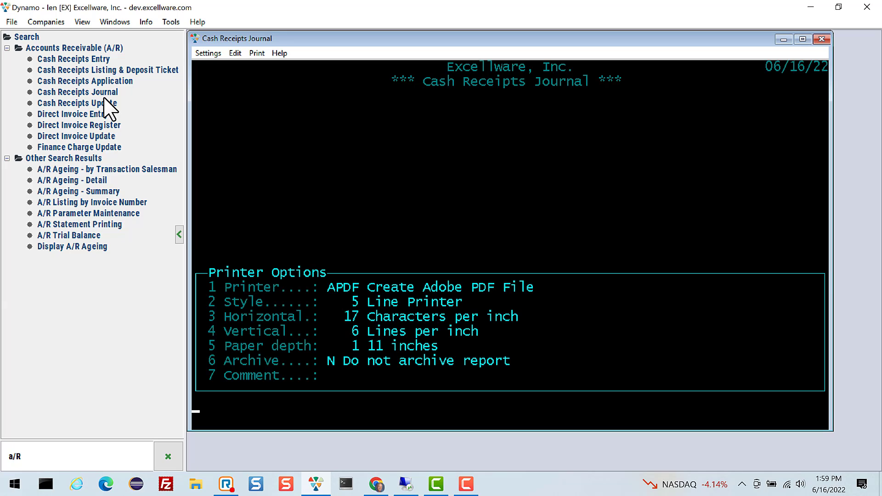
key("Return")
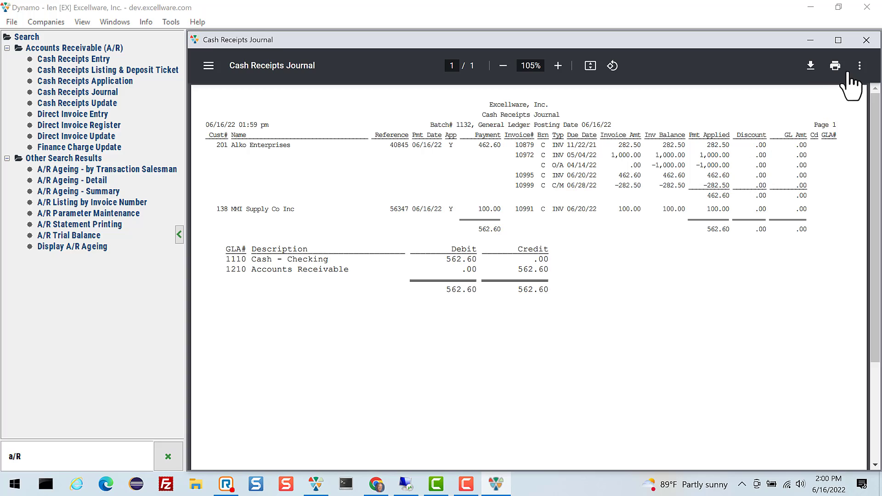
left_click(865, 40)
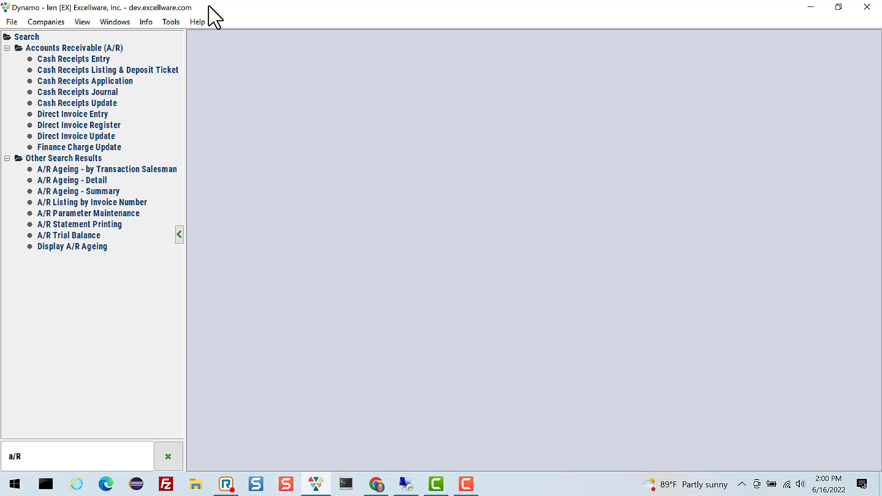
- Run Cash Receipts Update for printed batch 1132
left_click(90, 105)
double_click(90, 105)
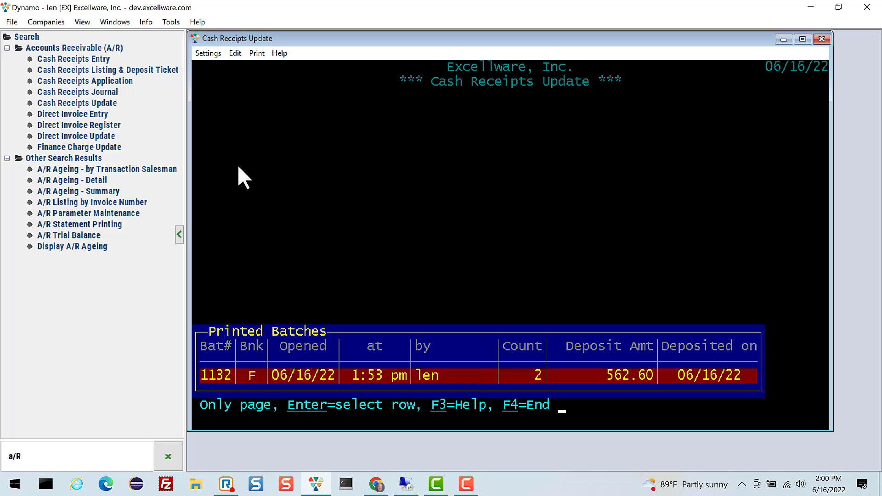
key("Return")
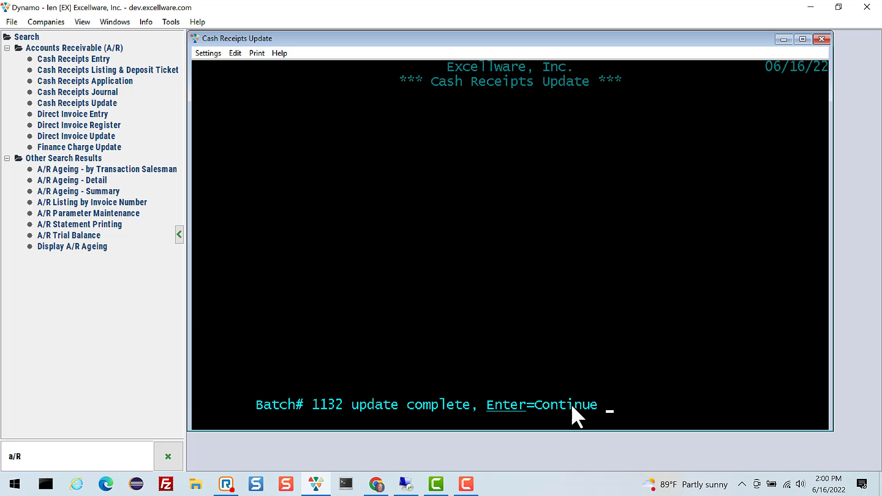